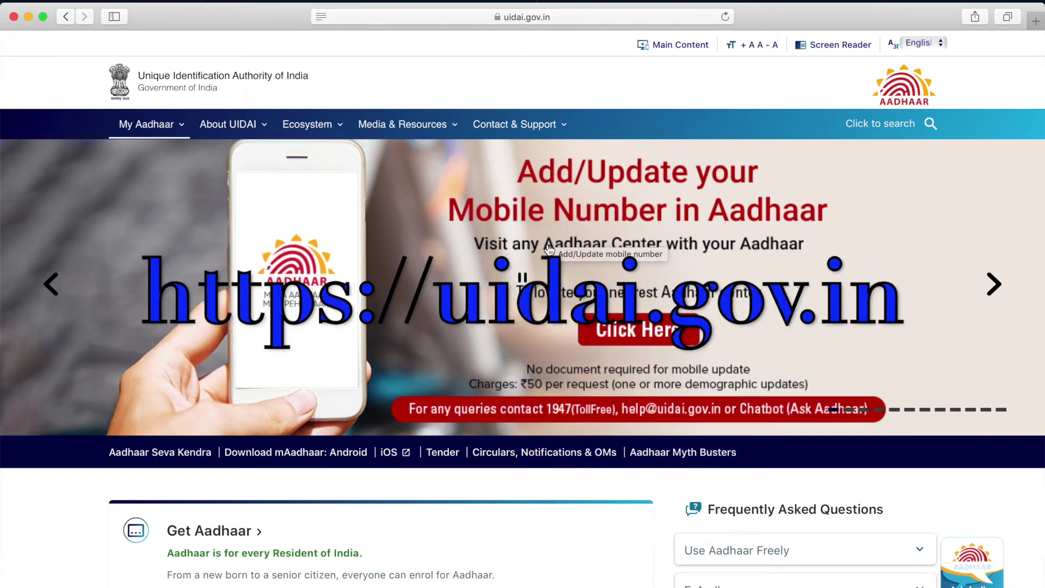
Display the My Aadhaar services menu on the UIDAI homepage, including Update Demographics Data Online
mouse_move(371, 130)
mouse_move(124, 129)
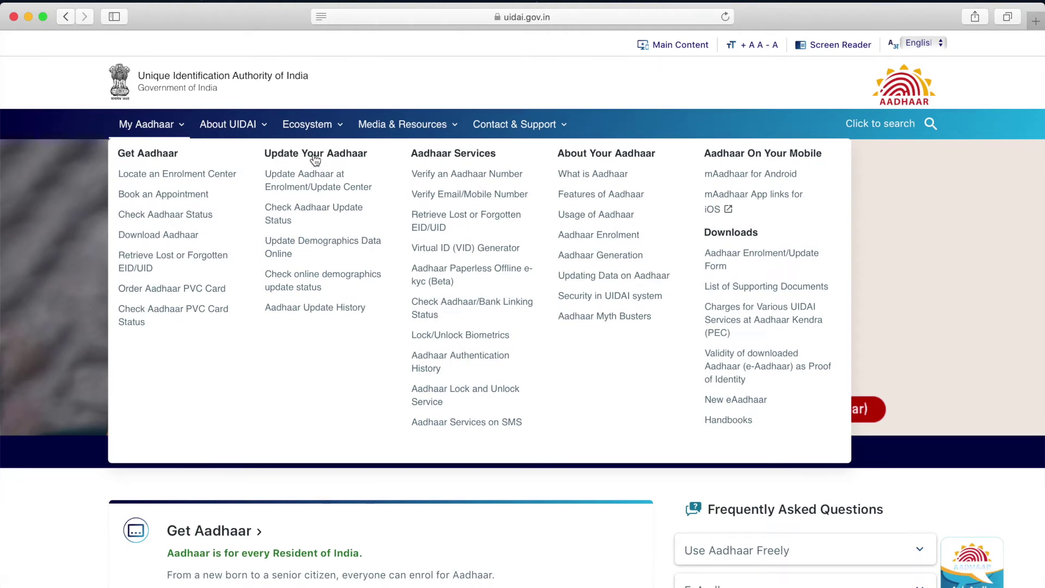
Go from Update Demographics Data Online to the portal's Update Aadhaar Online login page
left_click(318, 249)
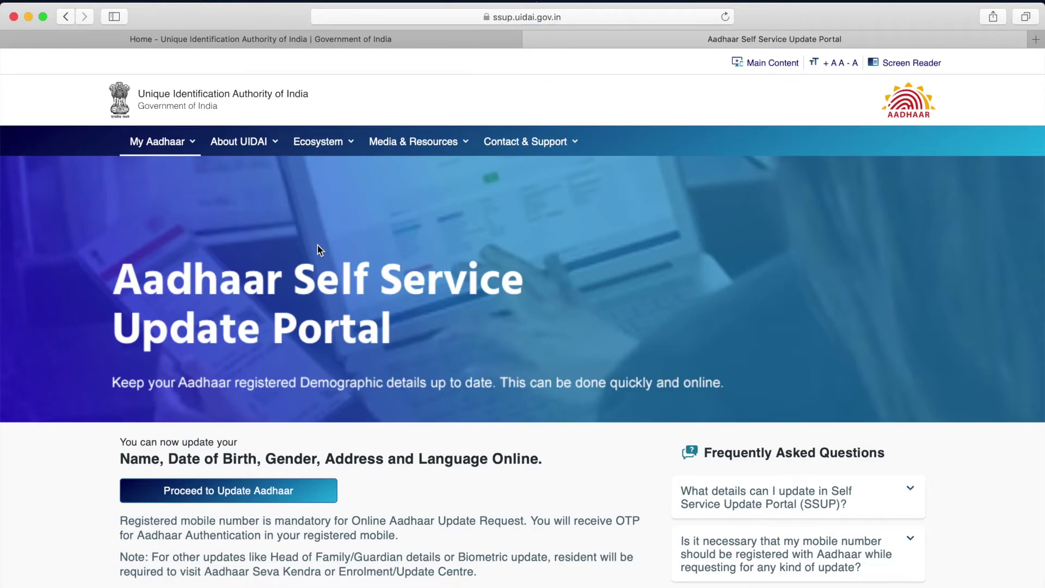
scroll(343, 316, "down", 5)
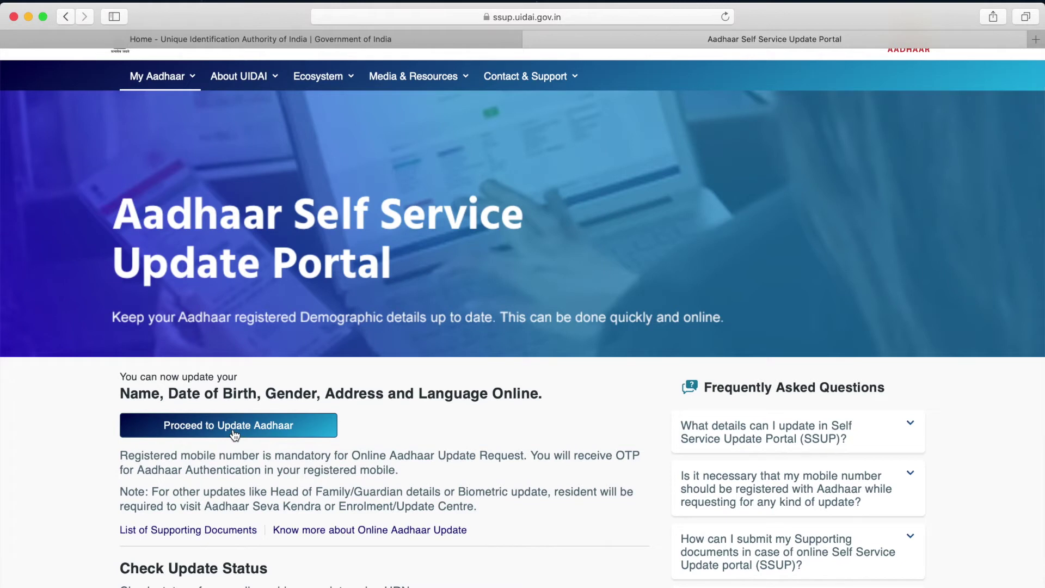
left_click(234, 432)
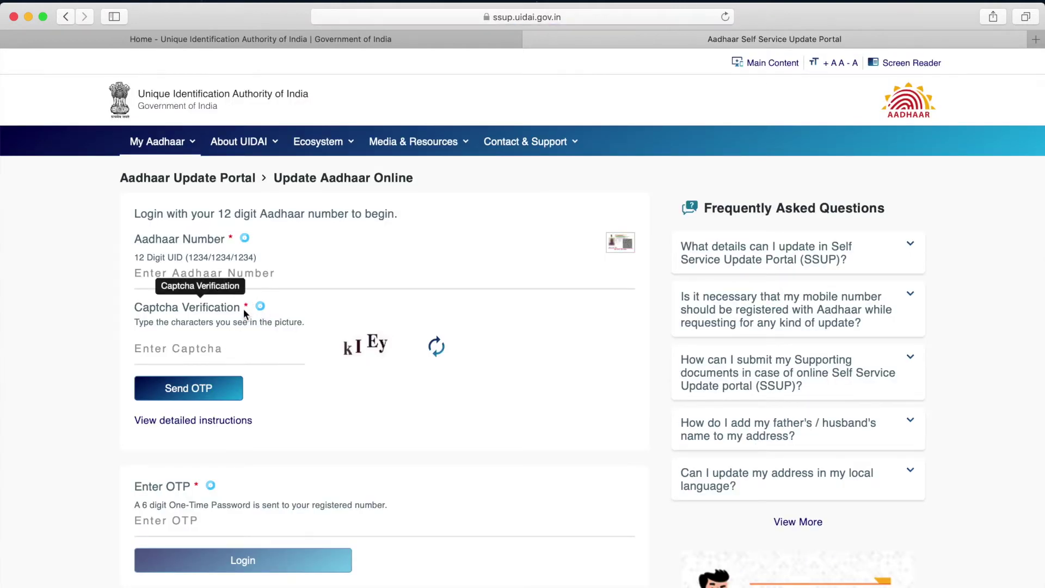
Log in with the Aadhaar number, the captcha and the OTP sent to the mobile
left_click(212, 273)
type("8")
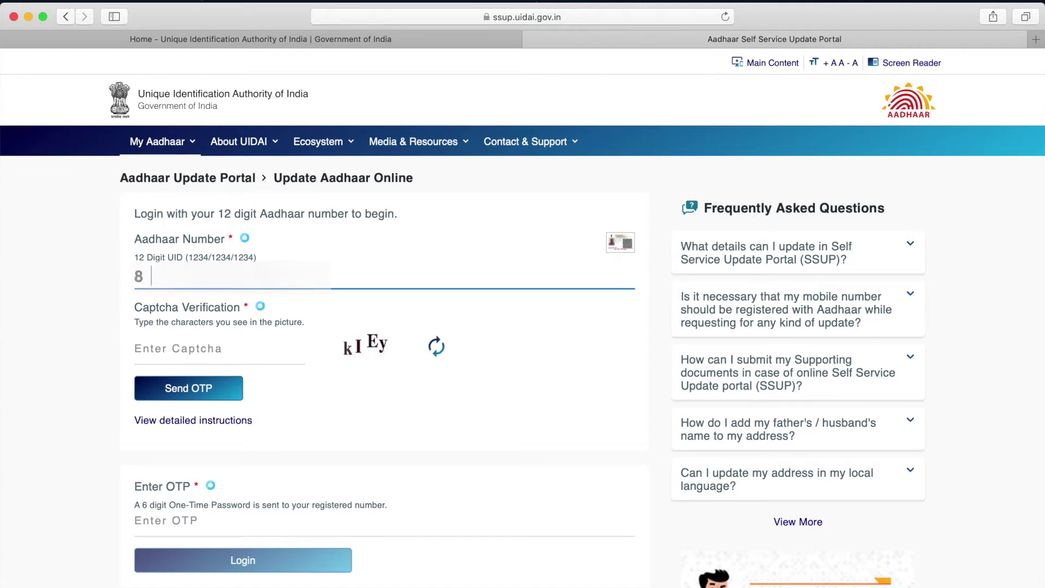
left_click(164, 352)
type("kIEy")
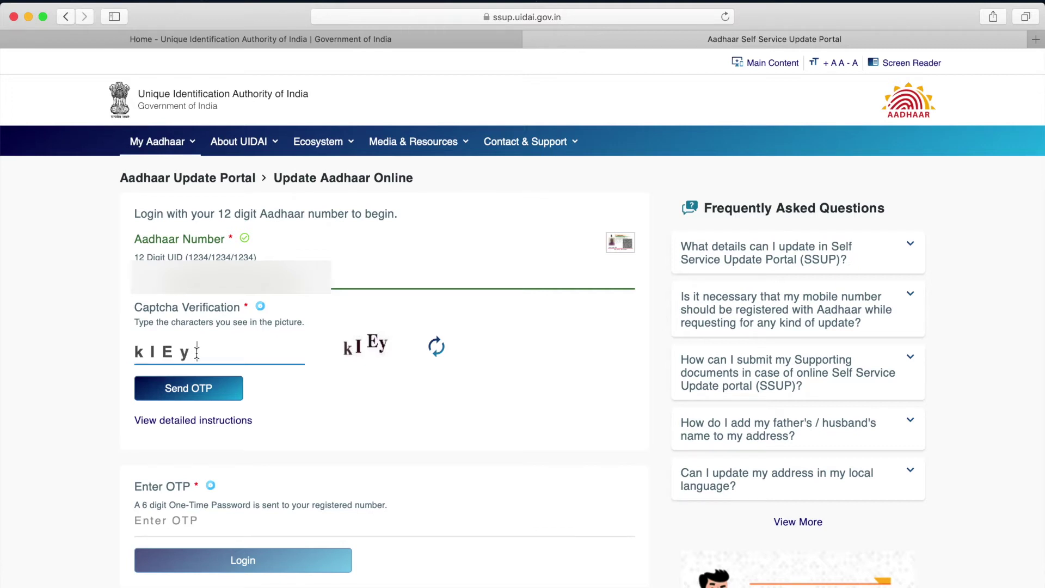
left_click(202, 390)
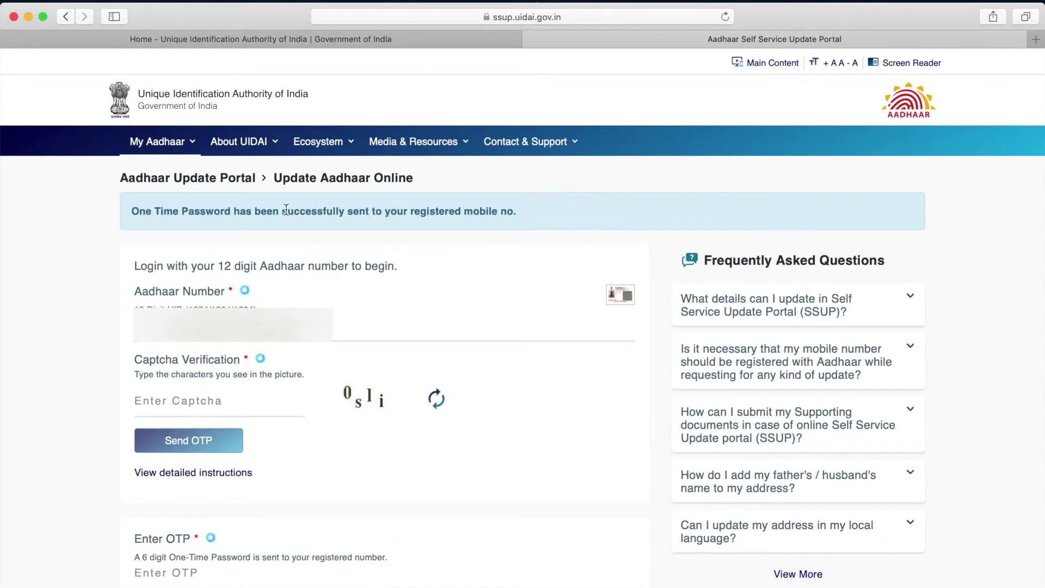
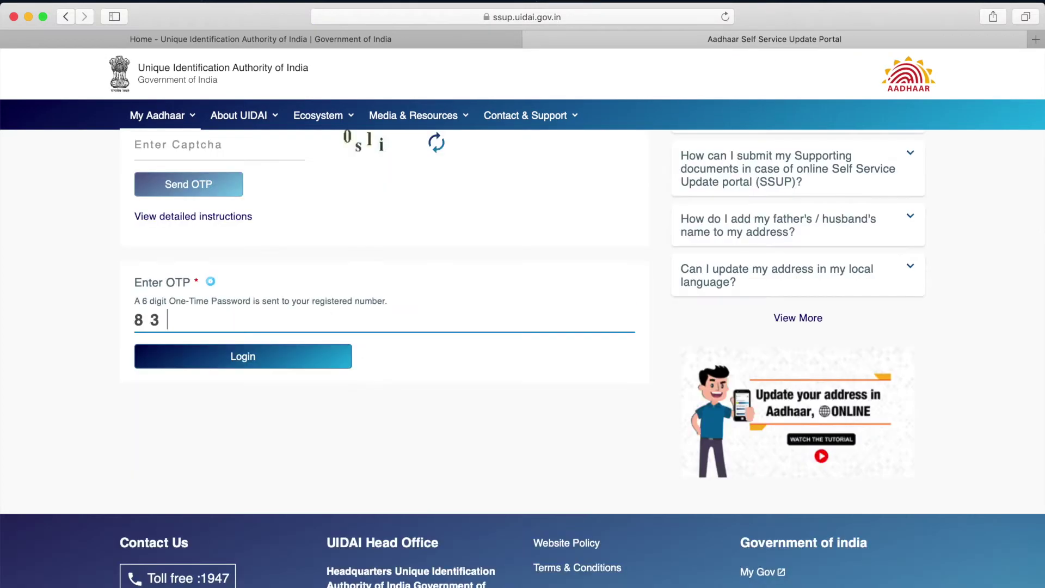
left_click(250, 359)
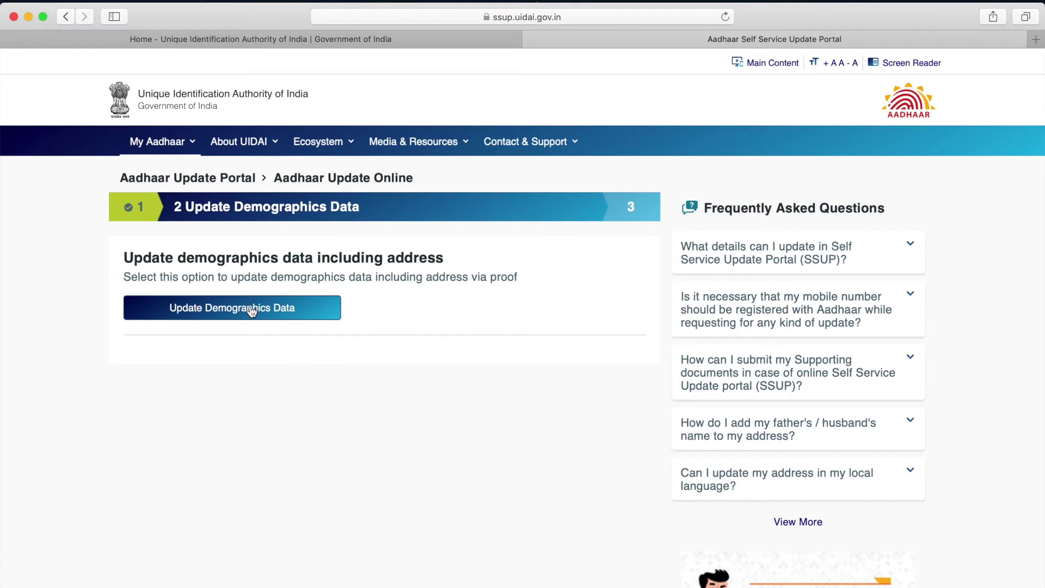
Choose Update Demographics Data, select the Name field (2 attempts left) and proceed
left_click(251, 308)
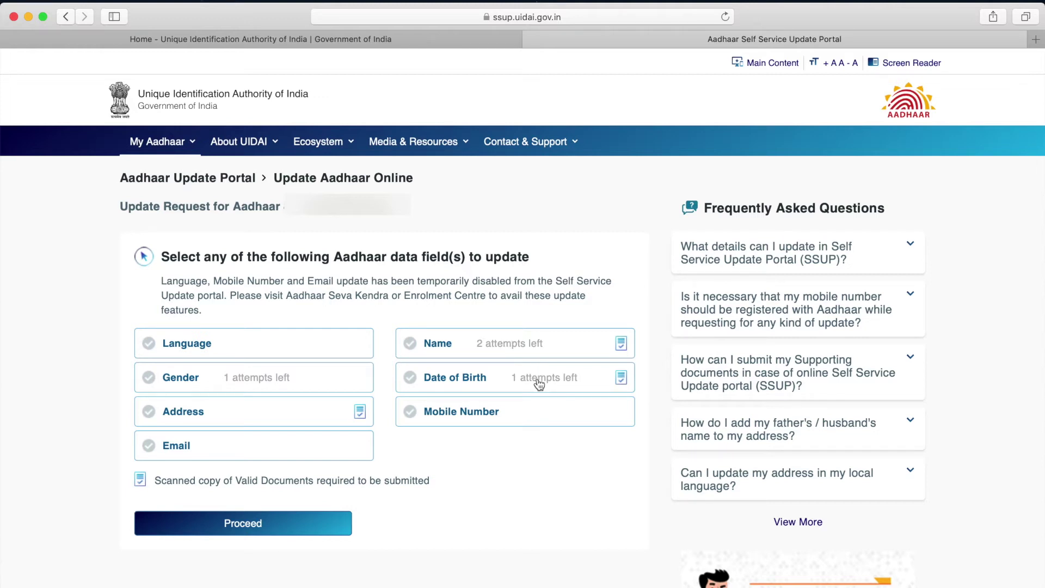
left_click(527, 355)
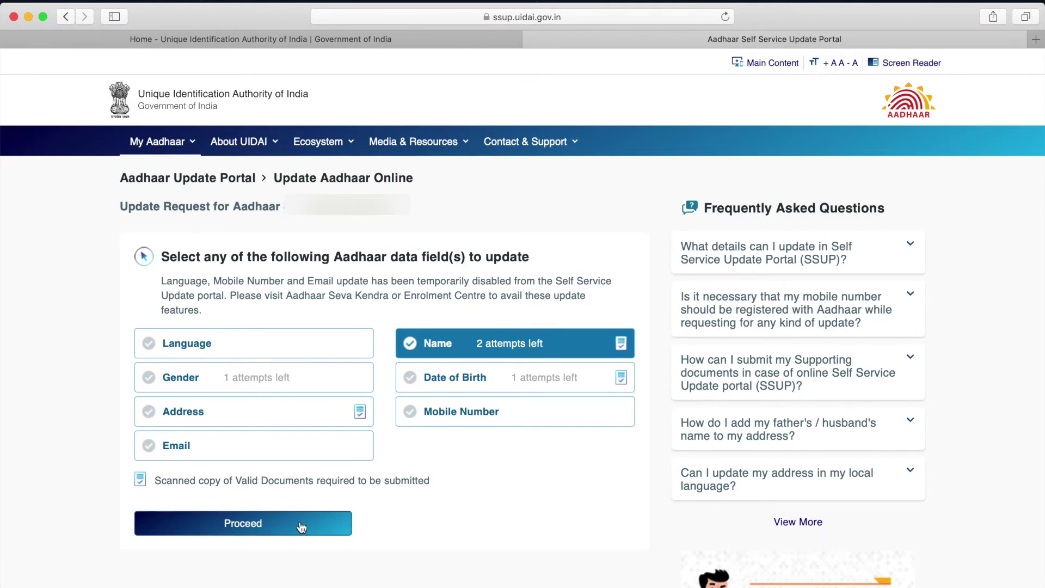
left_click(302, 527)
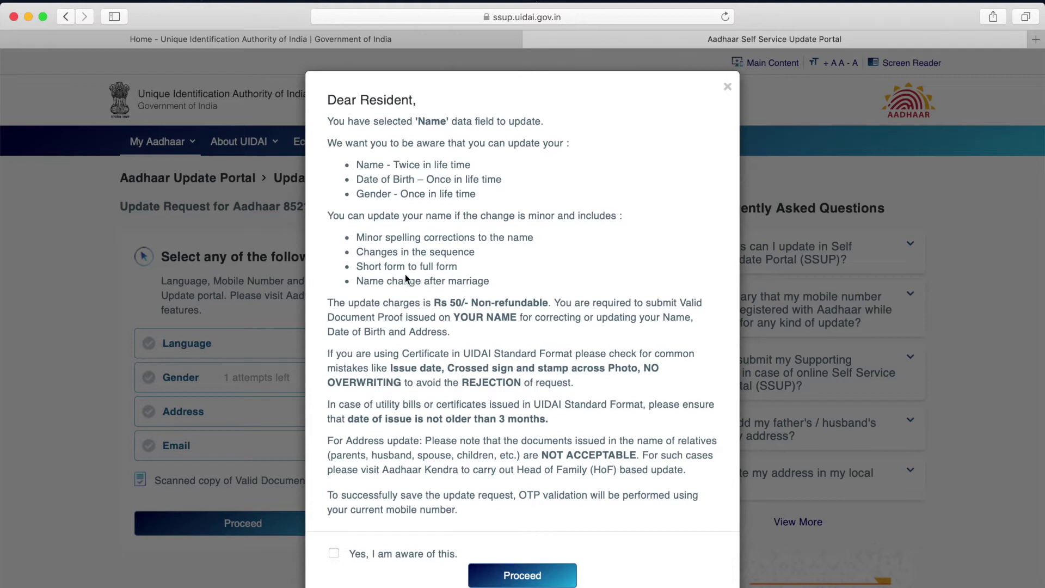
Acknowledge the name, date of birth and gender update limits and proceed to the name form
triple_click(438, 119)
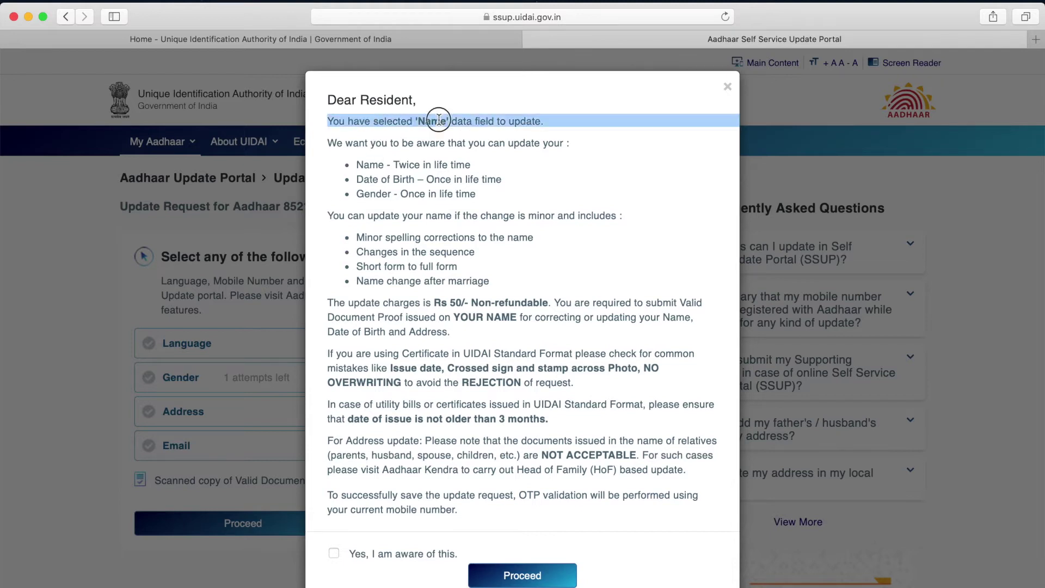
triple_click(412, 165)
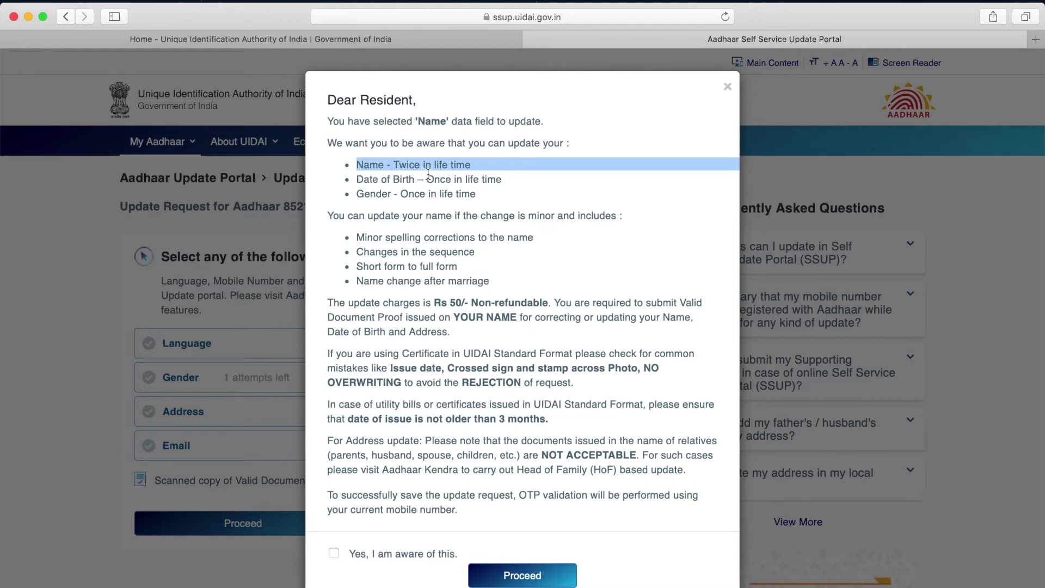
triple_click(428, 177)
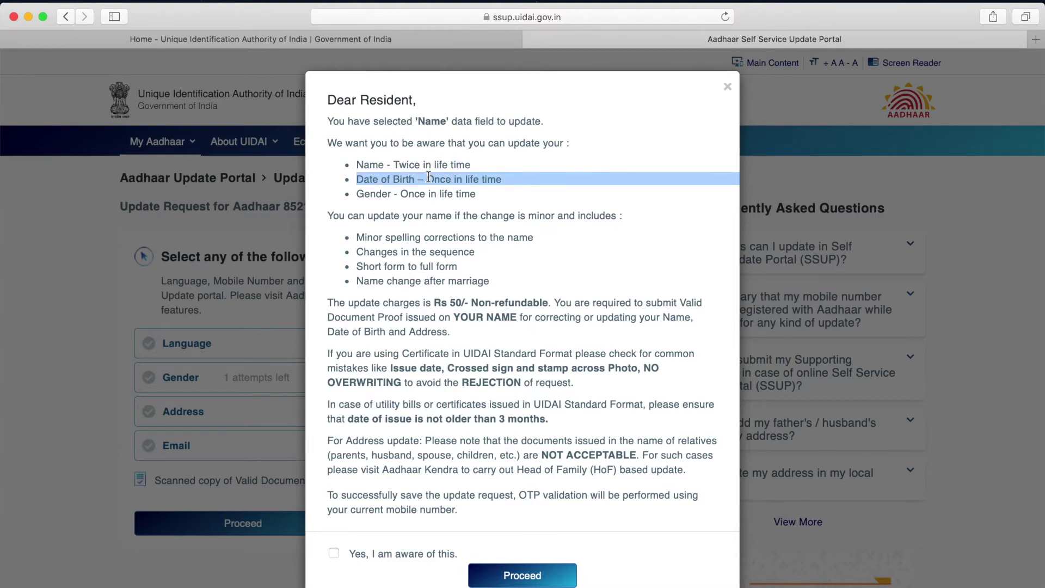
triple_click(411, 194)
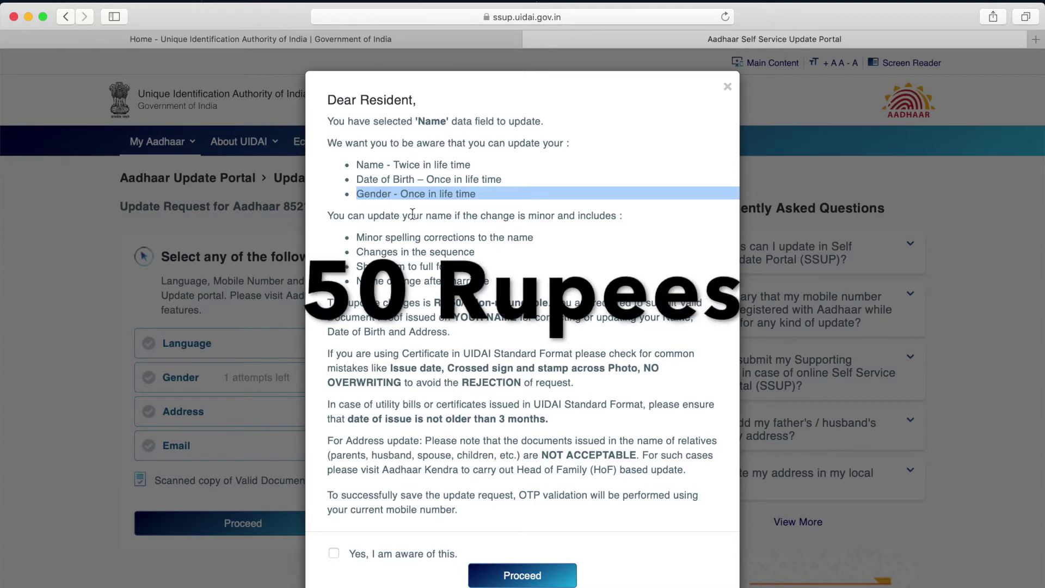
left_click(423, 303)
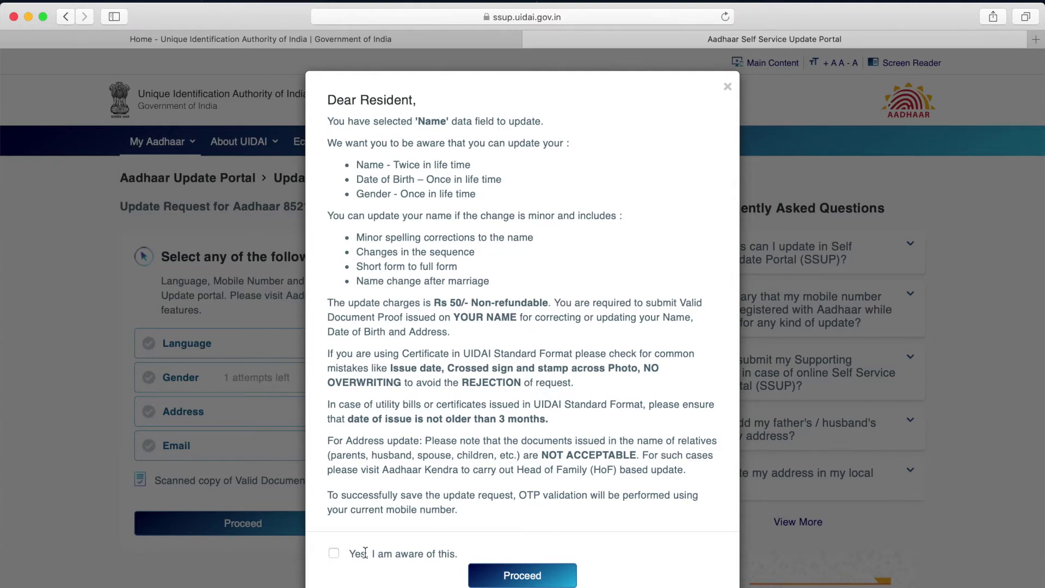
left_click(333, 554)
left_click(545, 576)
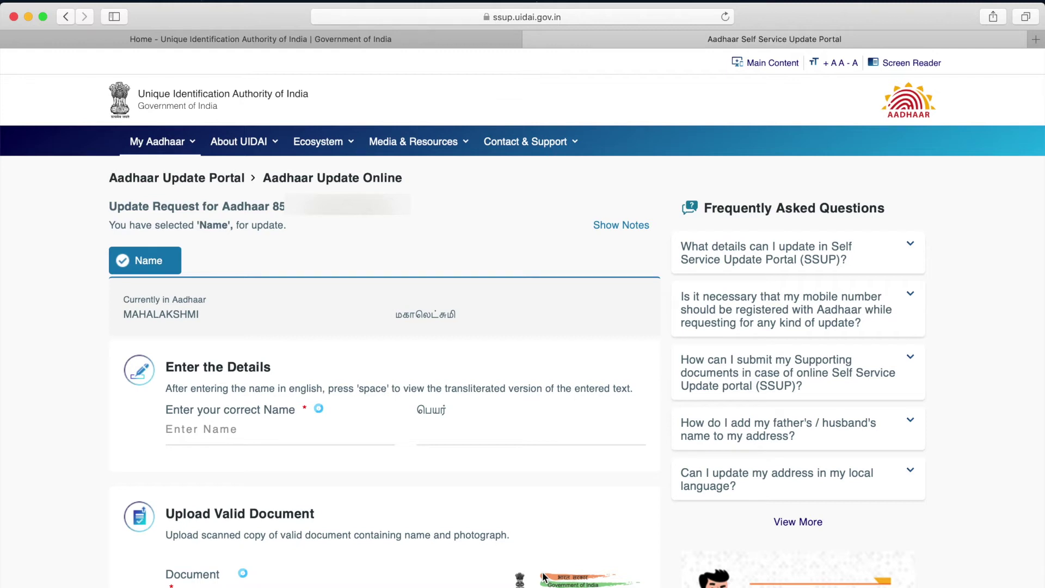
Enter the corrected full name in capitals in the Enter the Details field
left_click(269, 437)
type("Maha")
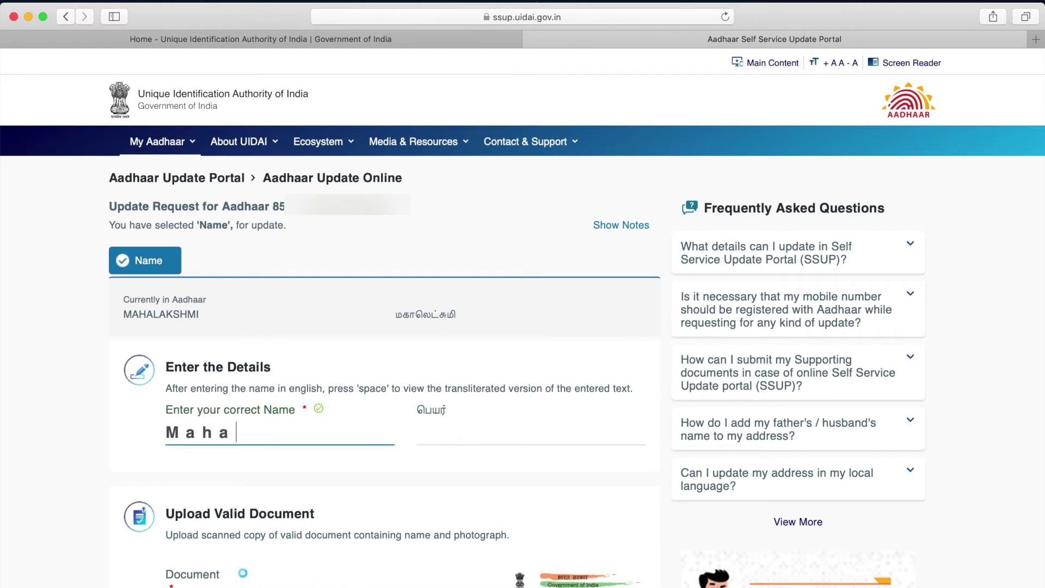
key("BackSpace")
key("BackSpace")
key("BackSpace")
type("AHALAKSHMI S")
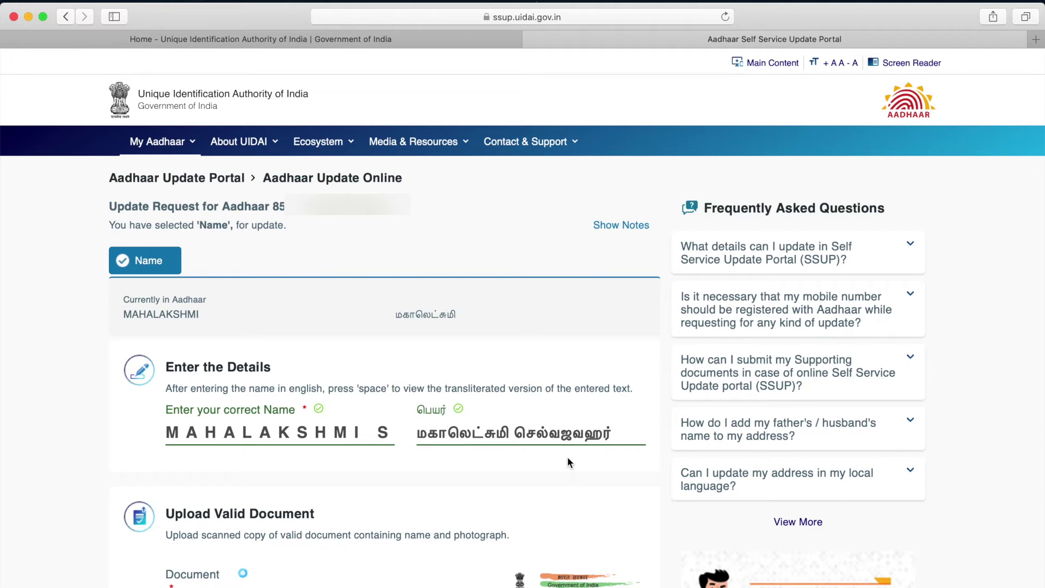
Attach PAN.png as the PAN CARD supporting document
scroll(567, 457, "down", 4)
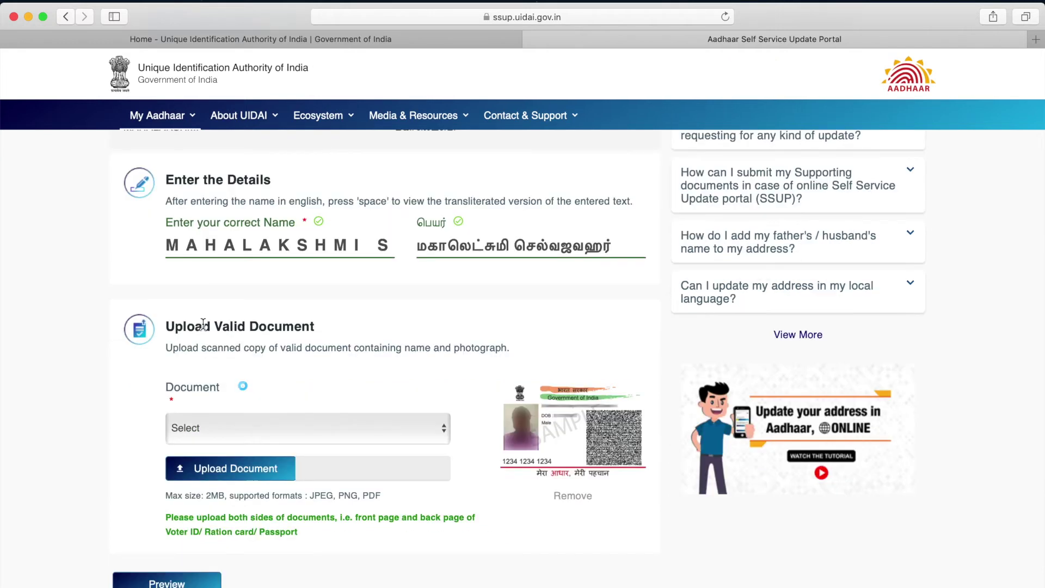
left_click(287, 427)
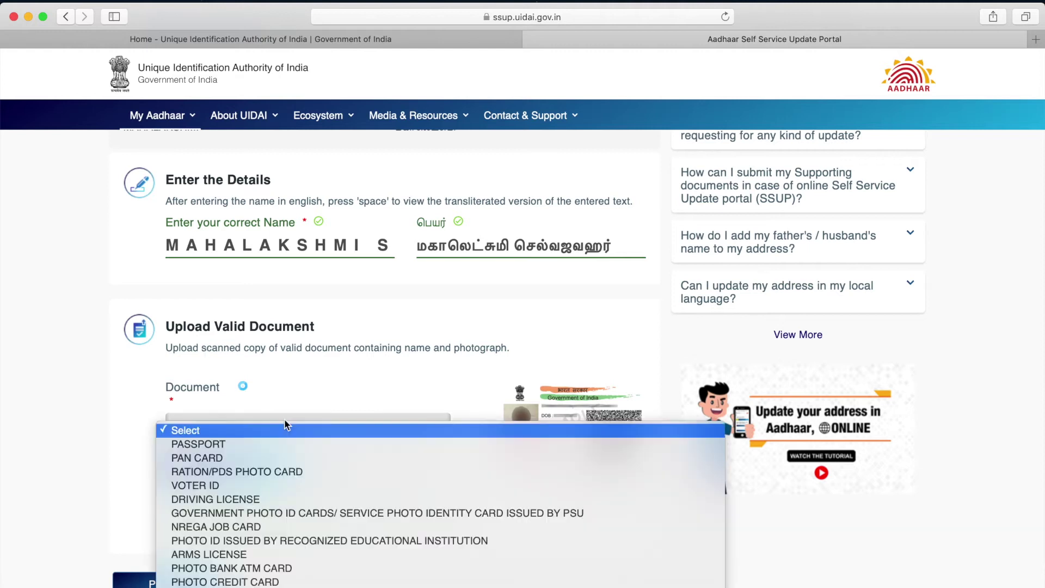
left_click(280, 458)
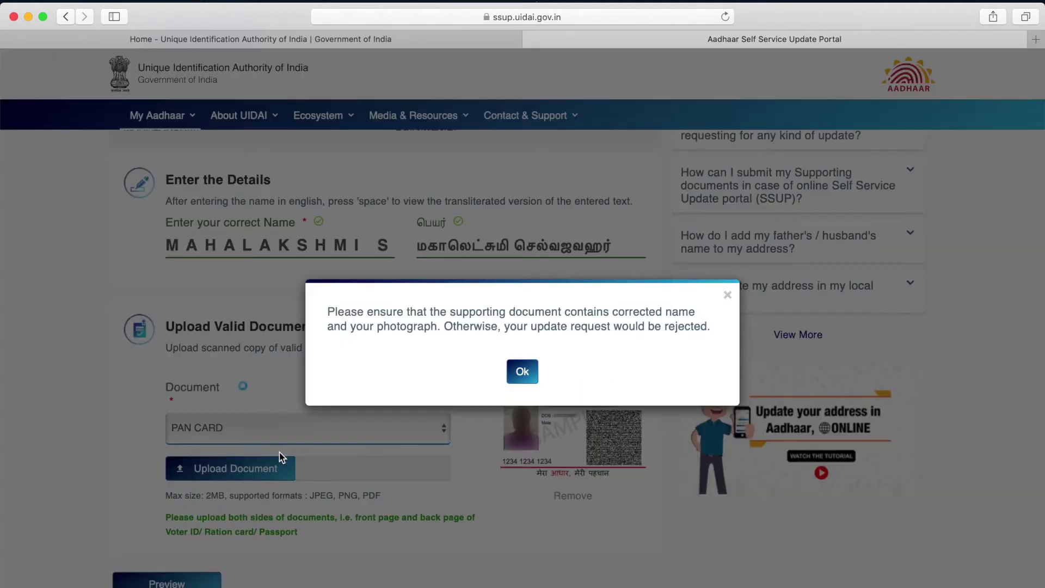
left_click(523, 372)
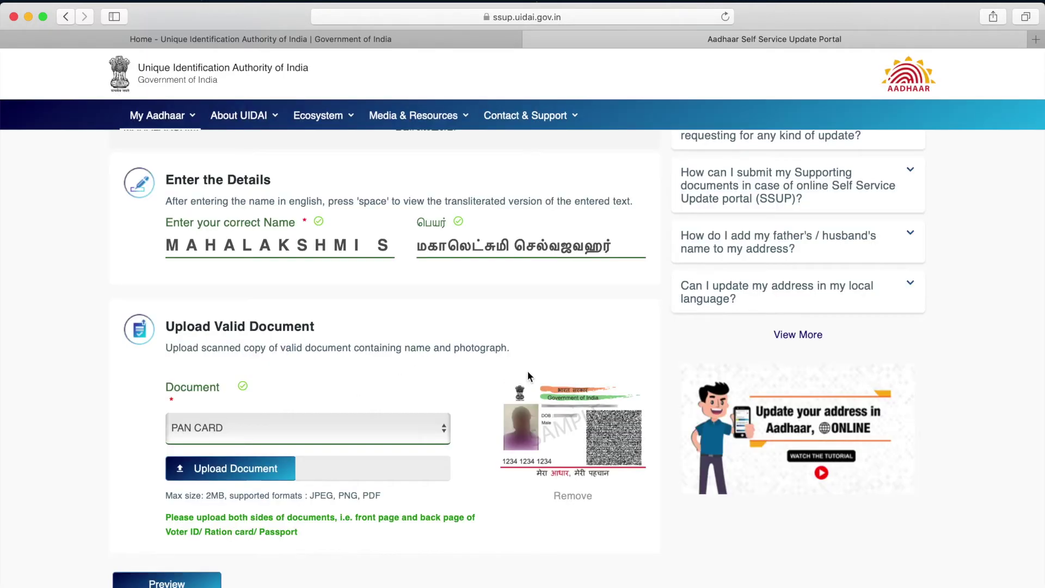
left_click(256, 472)
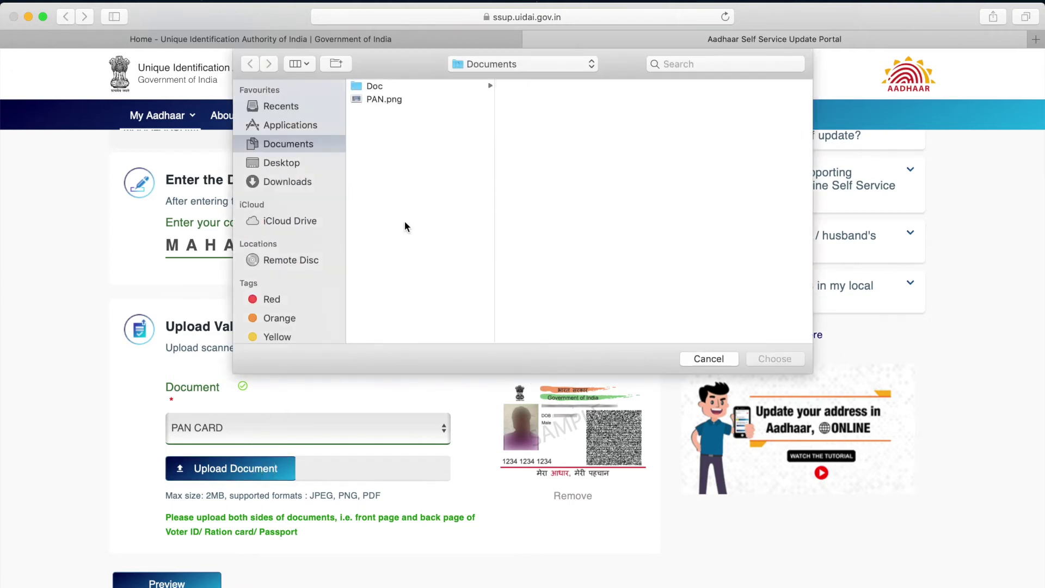
double_click(380, 100)
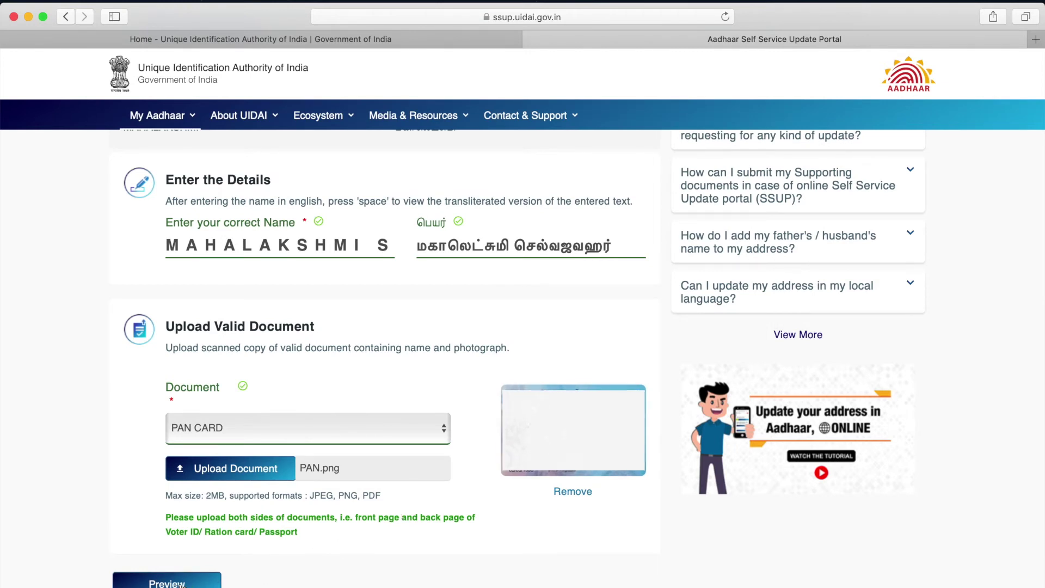
scroll(303, 559, "down", 2)
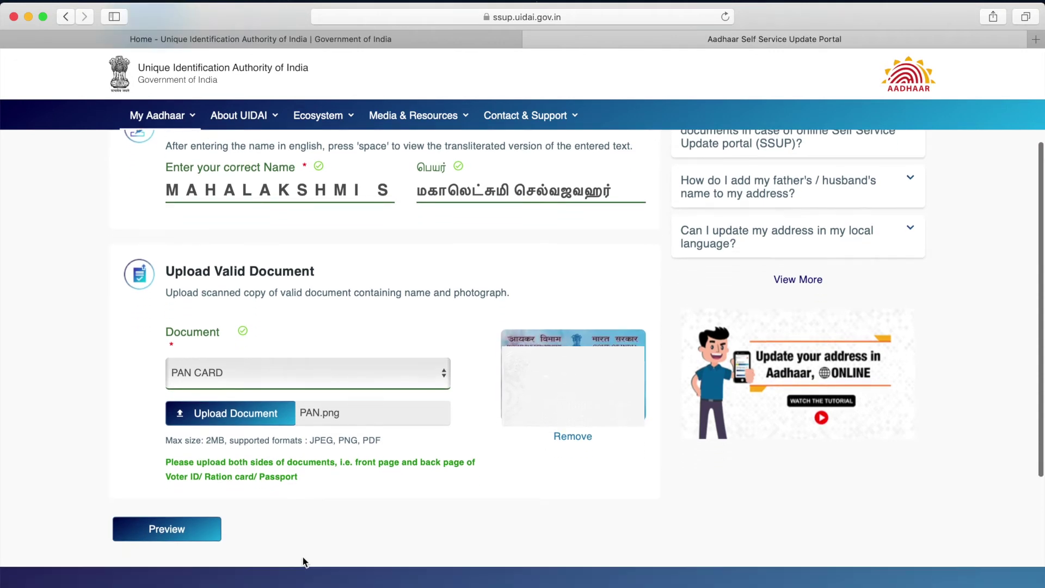
Preview the request, verify it with captcha and OTP, accept the declaration, and continue to payment
left_click(167, 529)
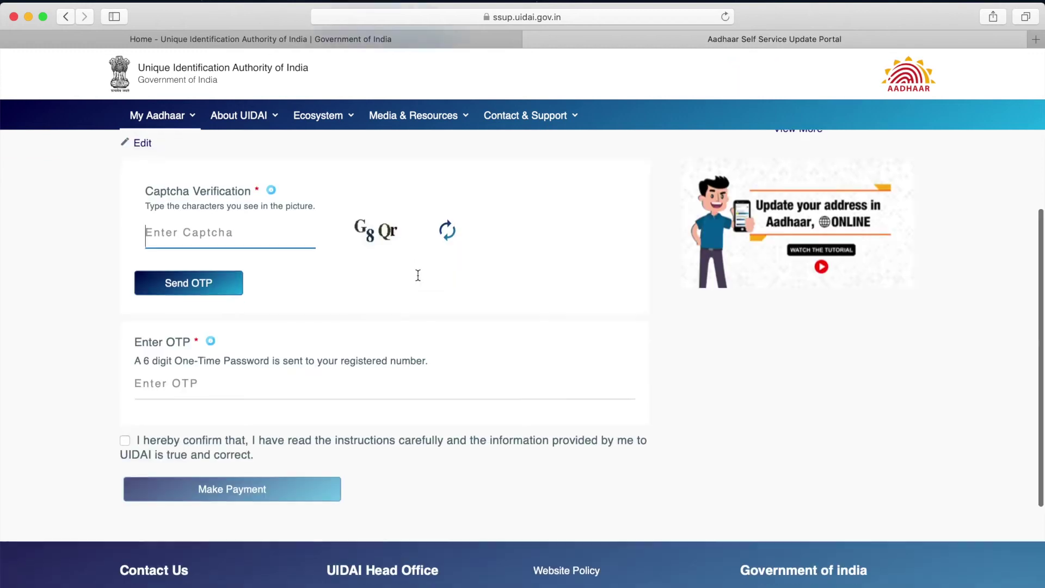
scroll(417, 275, "down", 1)
type("G8Qr")
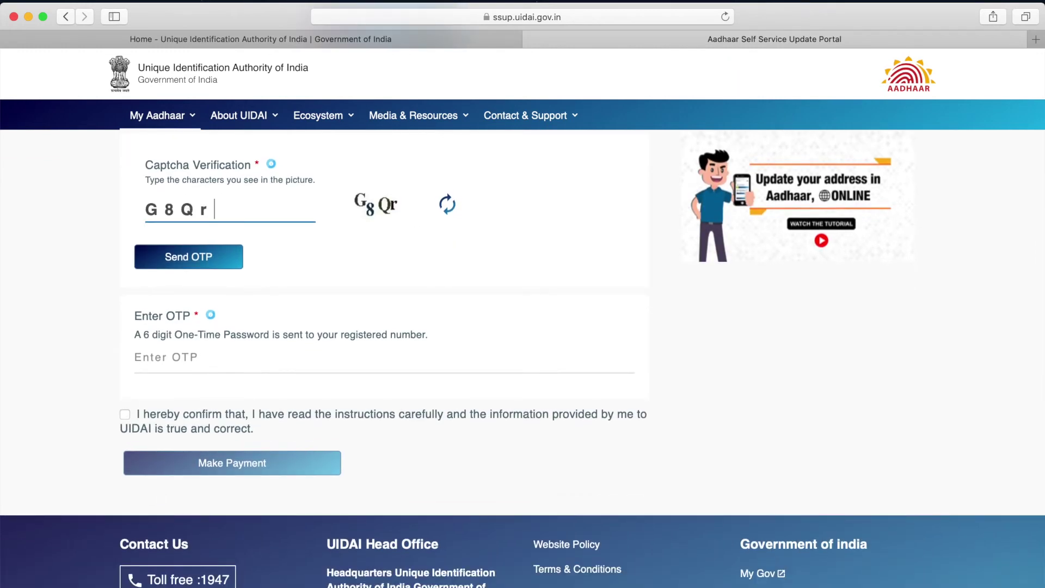
left_click(206, 260)
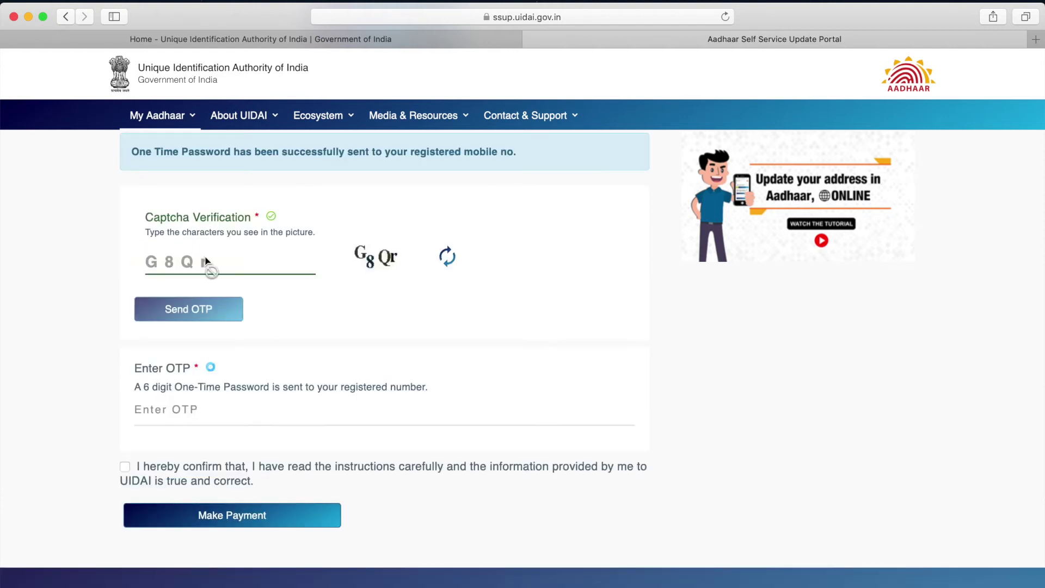
key("Tab")
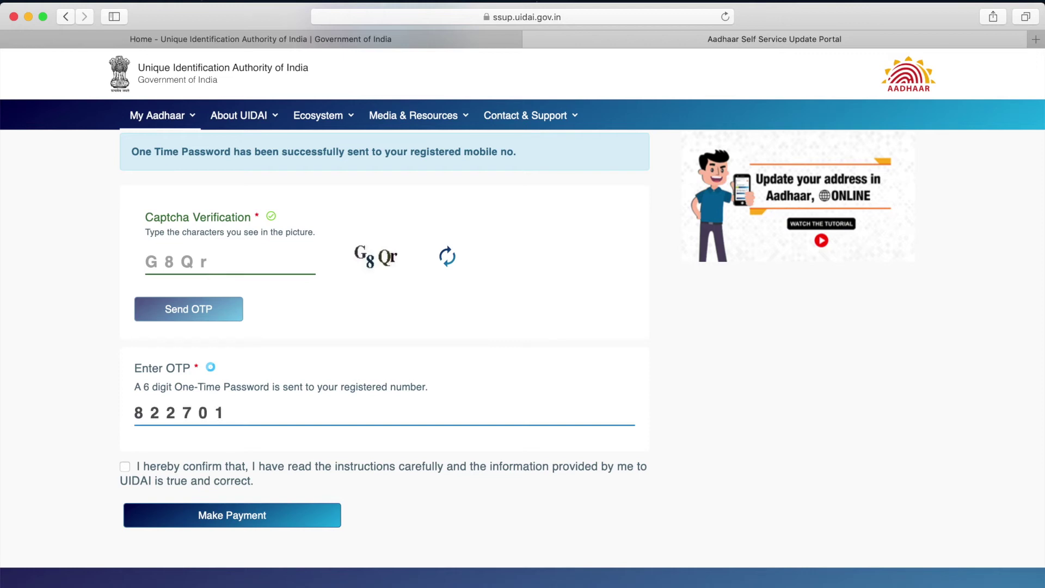
left_click(126, 467)
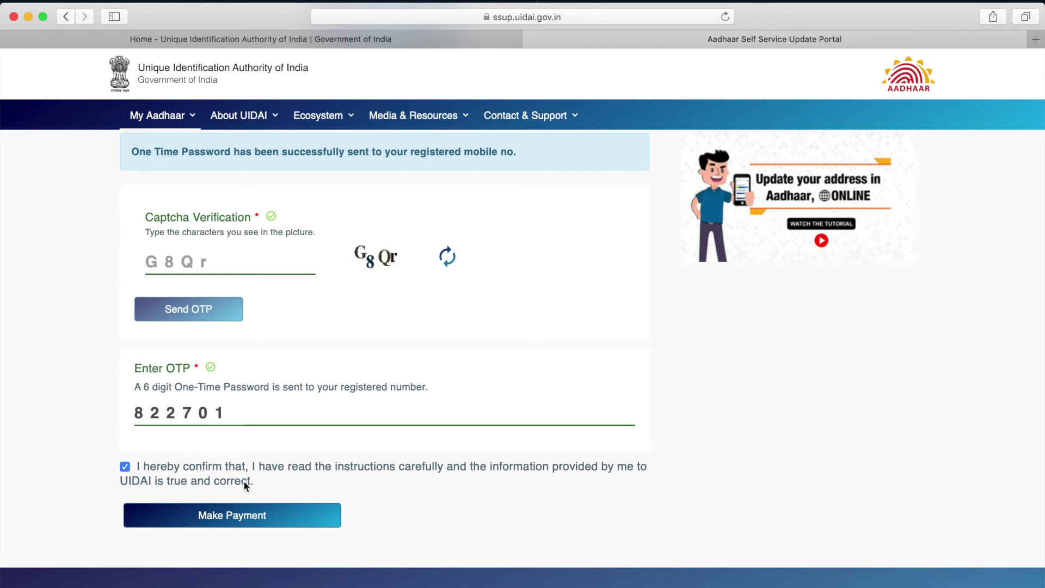
left_click(248, 517)
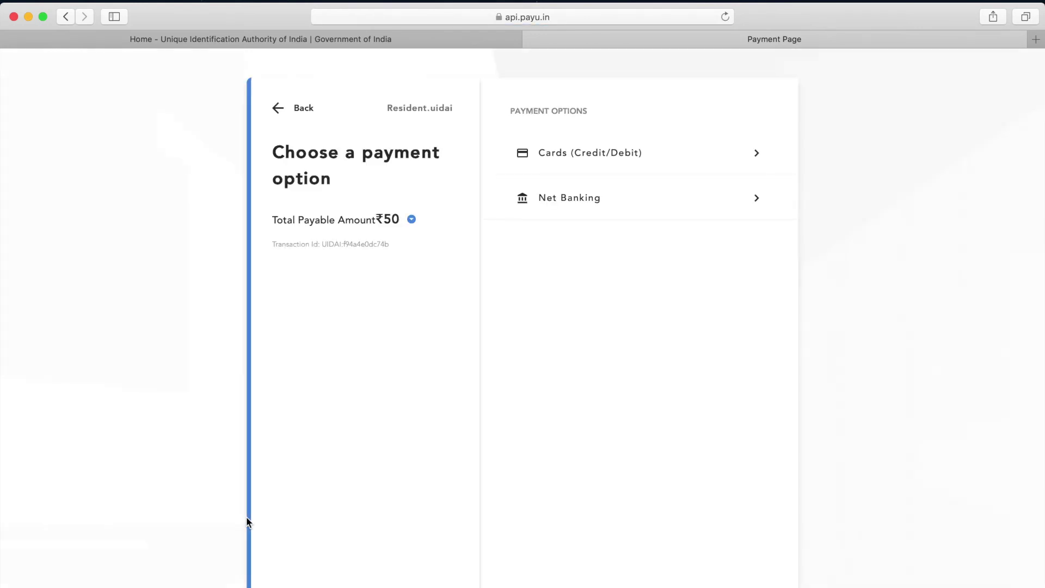
Pay the ₹50 fee via PayU net banking with State Bank of India
left_click(606, 196)
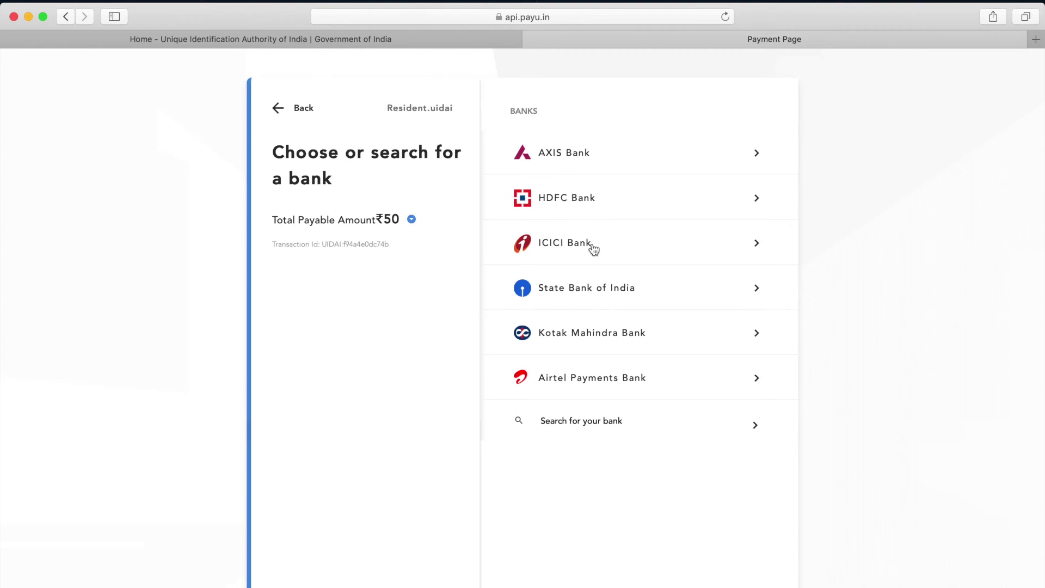
left_click(578, 291)
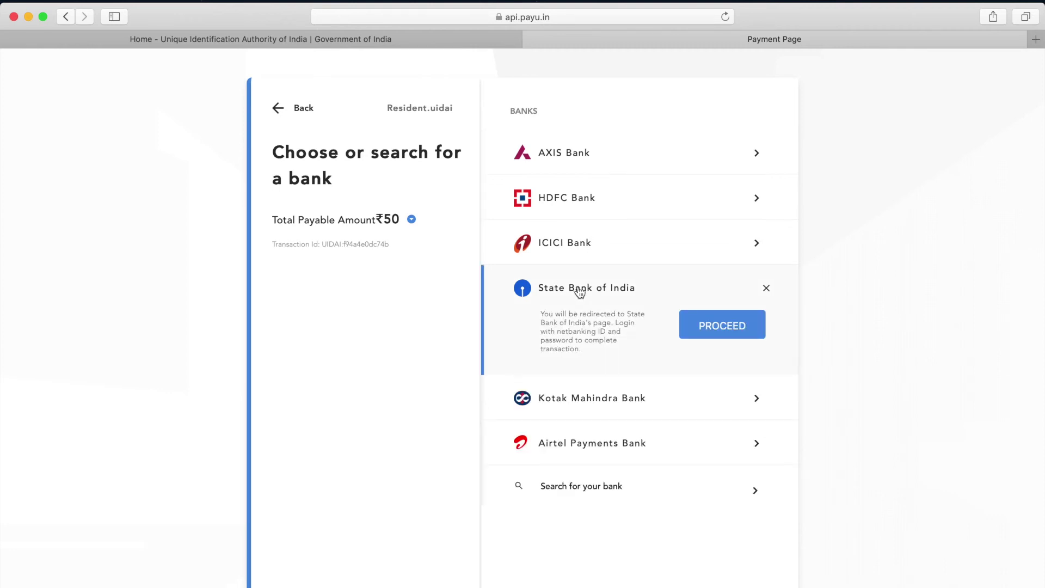
left_click(712, 327)
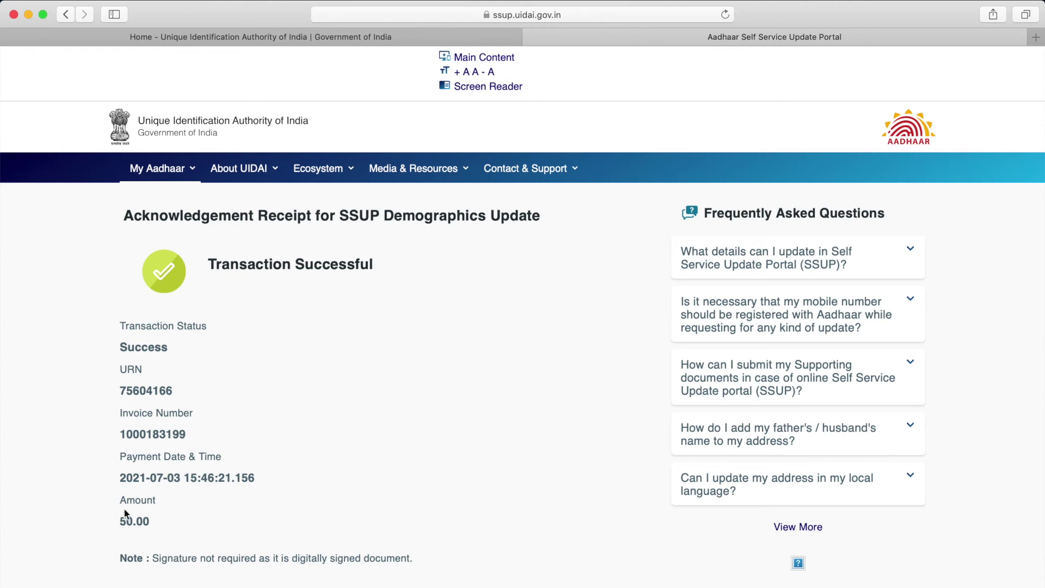
Download the acknowledgement receipt and open the slip PDF
scroll(242, 523, "down", 3)
left_click(243, 523)
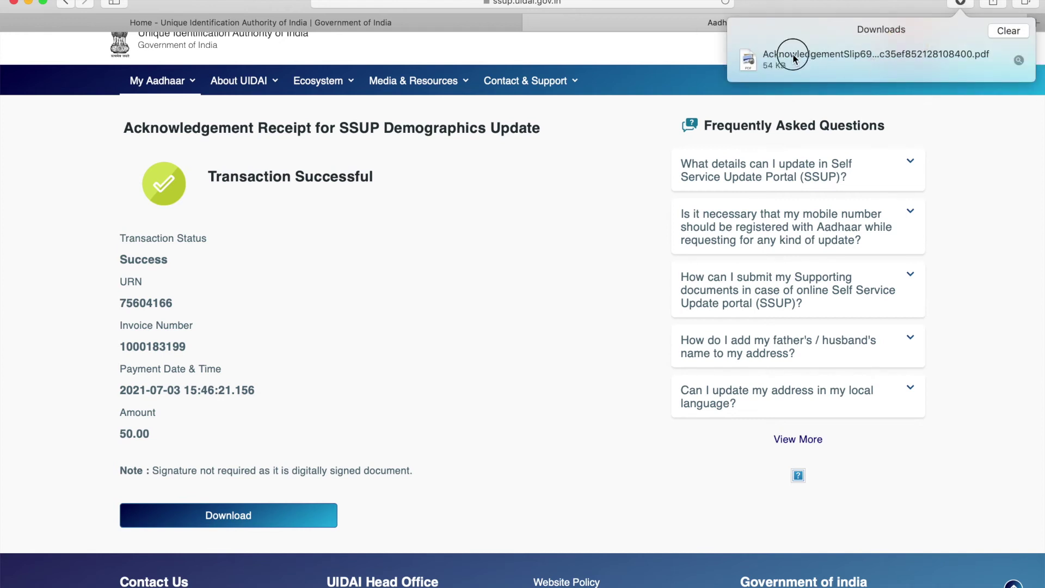
double_click(784, 56)
scroll(939, 303, "down", 6)
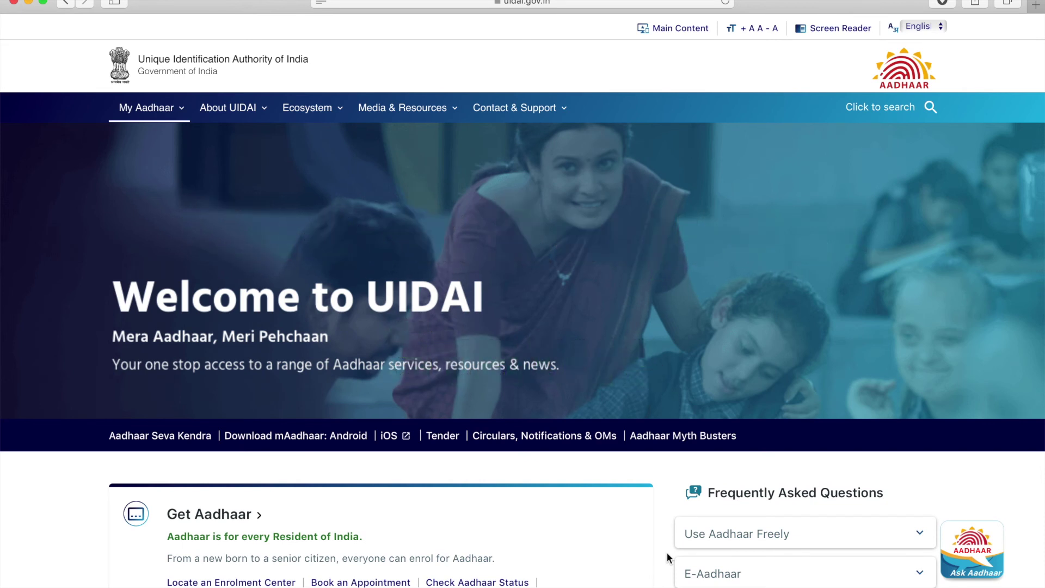
Open the online demographics update status check and enter the Aadhaar number and captcha
mouse_move(175, 109)
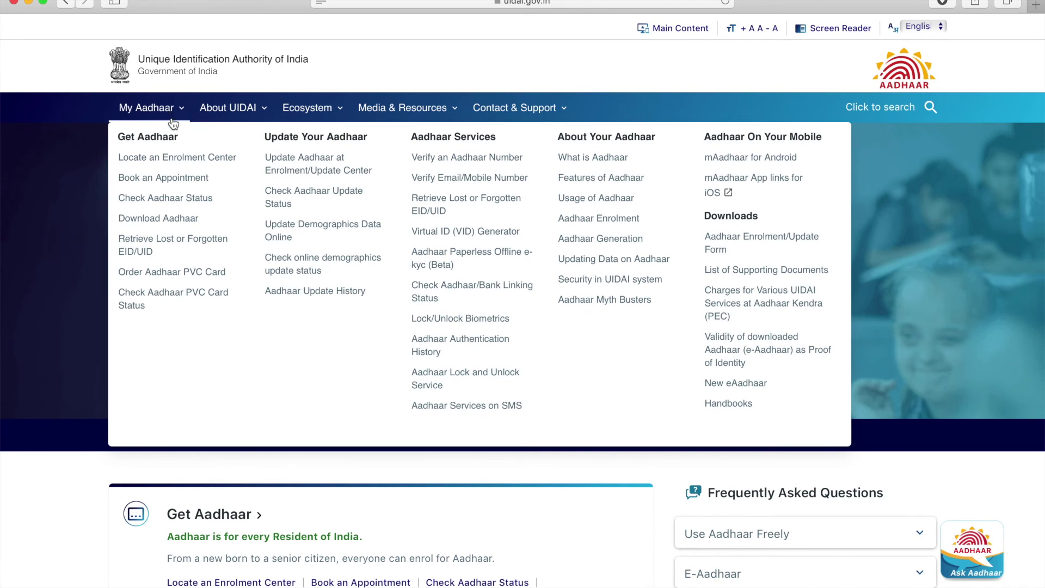
left_click(324, 259)
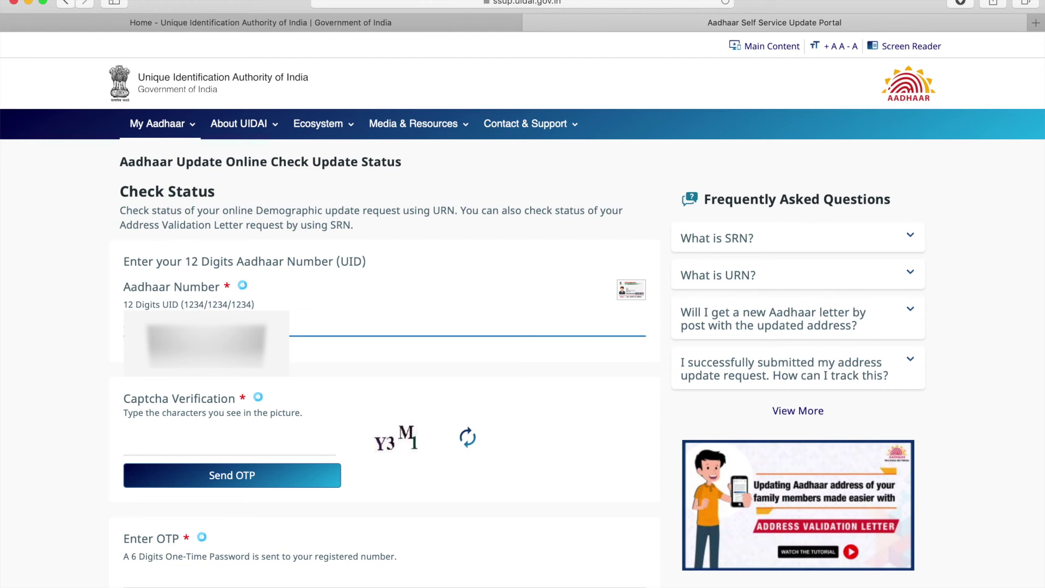
type("0 0")
left_click(208, 440)
type("Y3M1")
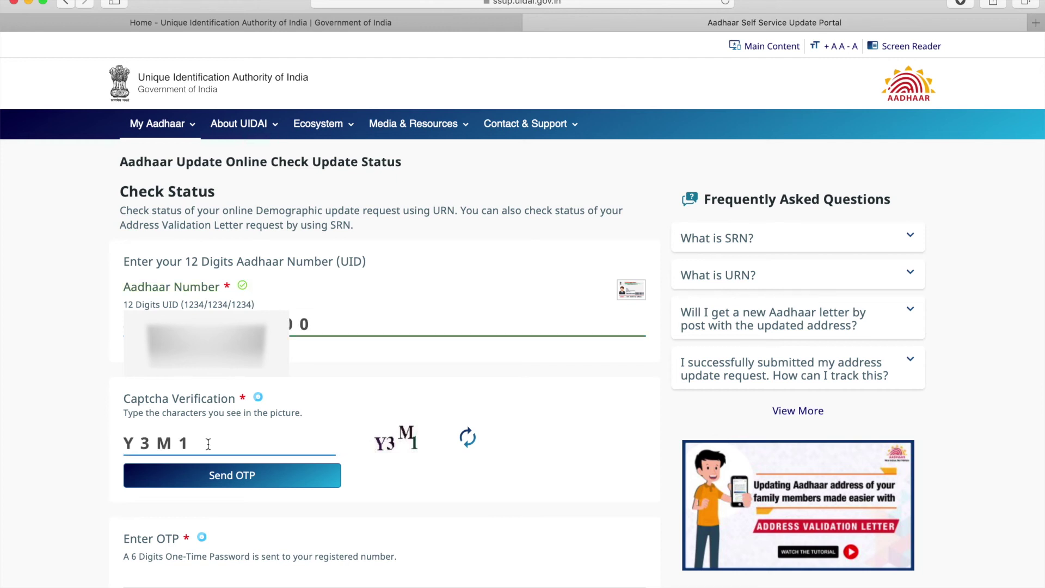
Verify with the OTP and view the name request's IN_PROGRESS status
left_click(215, 474)
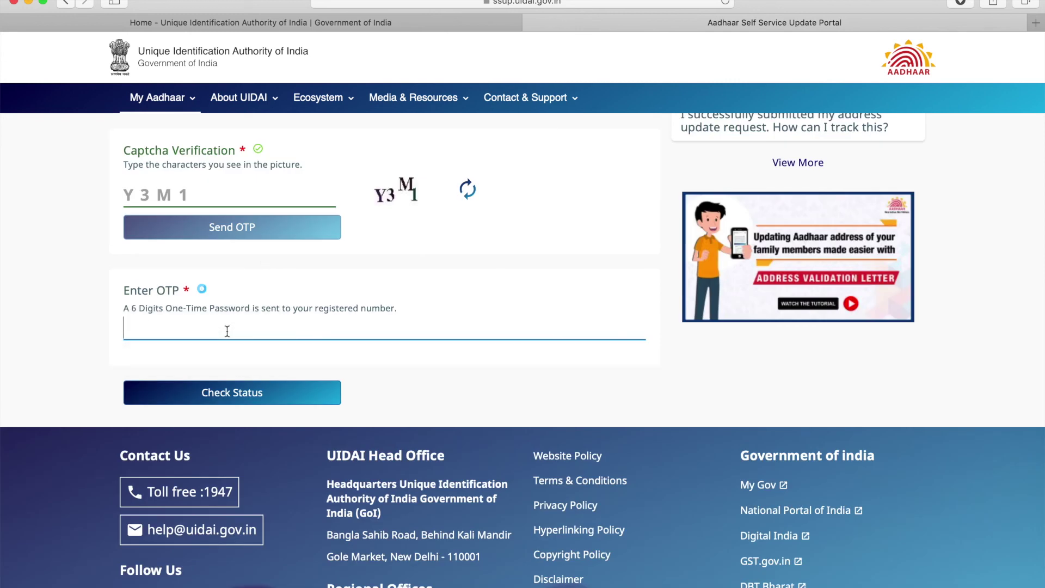
left_click(217, 393)
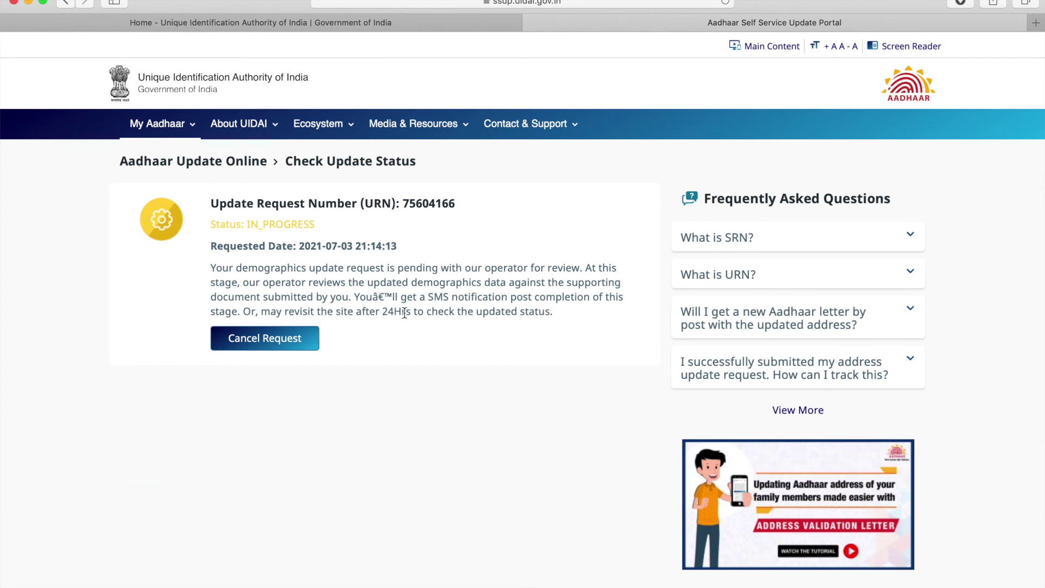
triple_click(374, 282)
left_click(417, 318)
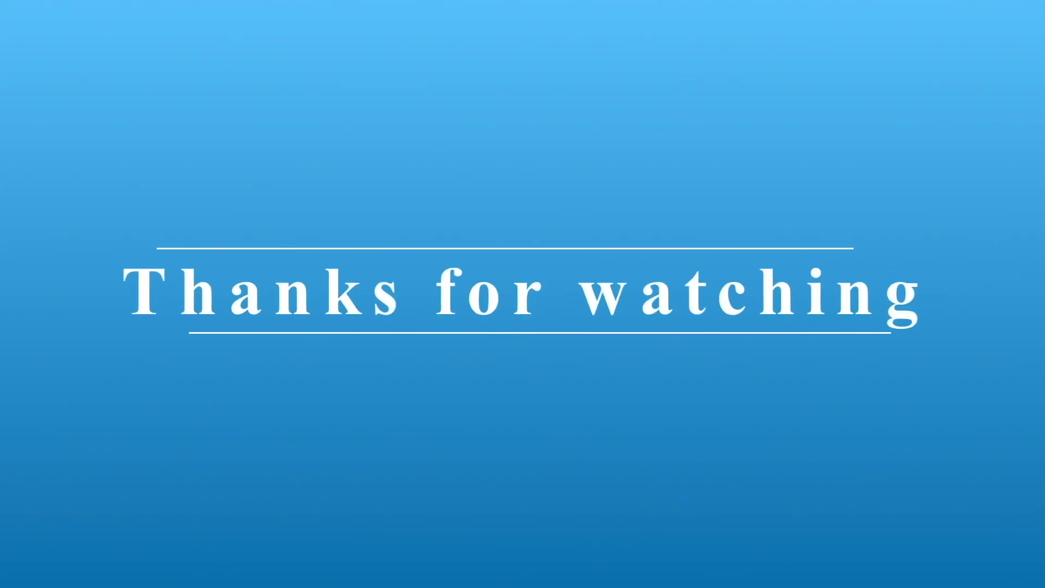